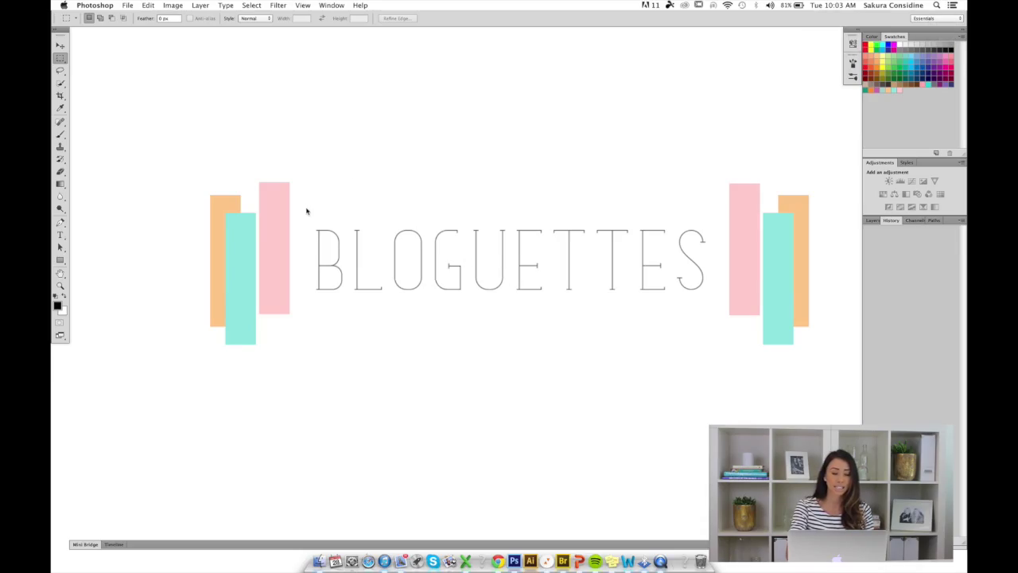
Step: Open the File menu with the Bloguettes logo document on screen
click(129, 5)
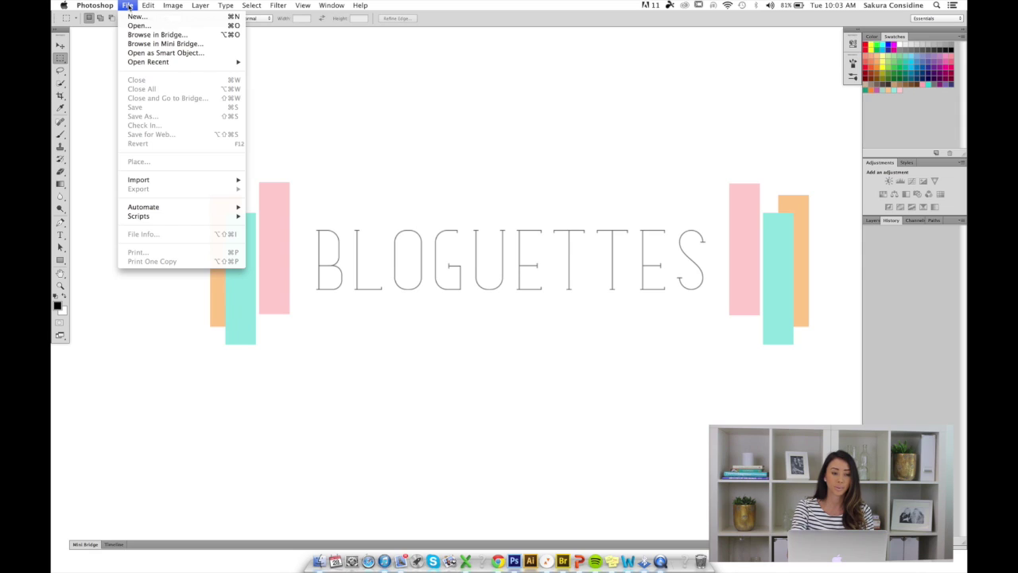
Step: Open SeattleWorkshop-36.jpg from the Seattle Workshop folder and move its window aside
click(129, 25)
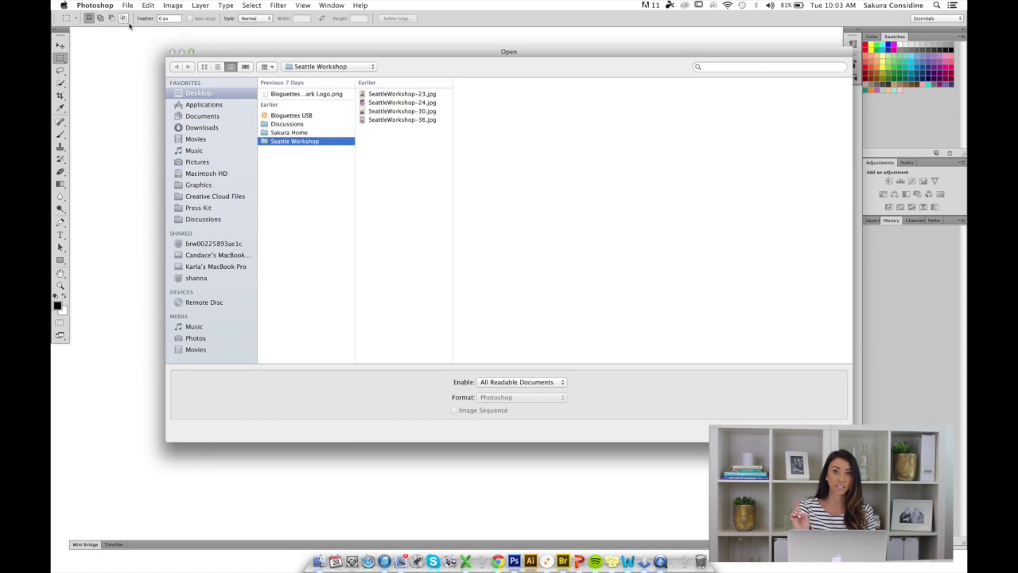
click(400, 120)
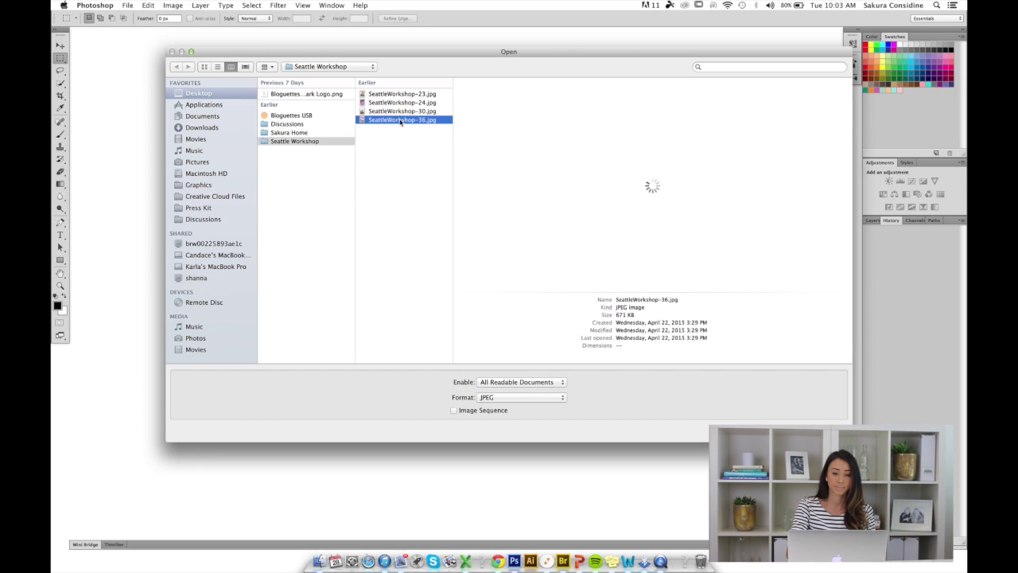
double_click(400, 120)
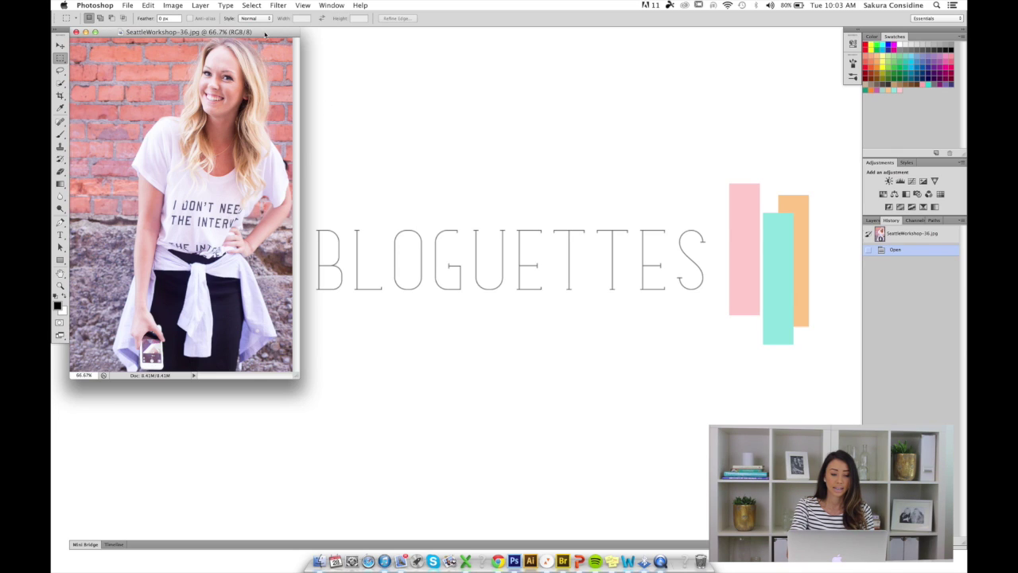
drag(264, 34, 320, 68)
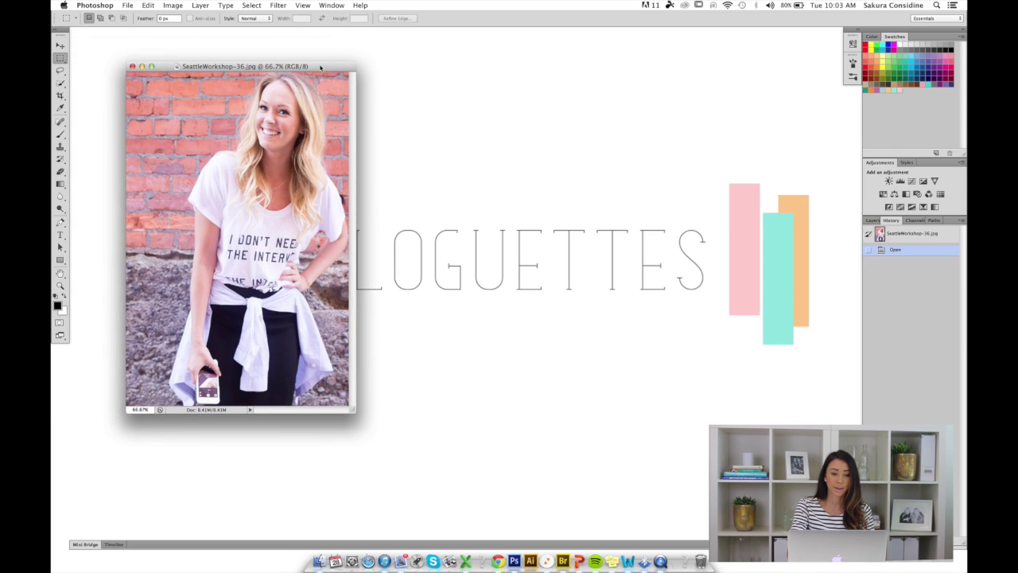
click(332, 6)
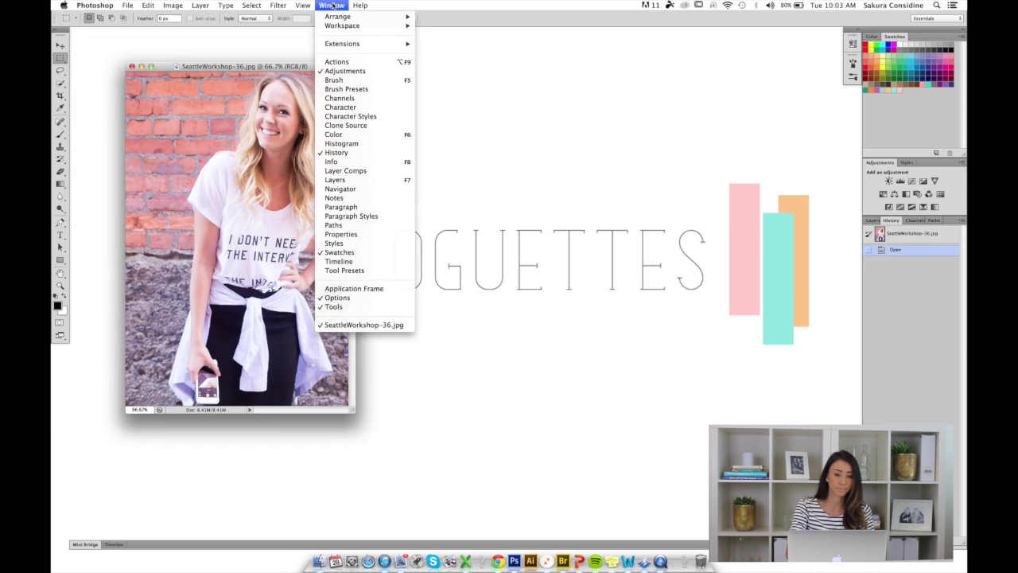
Step: Show the Actions panel and select the Watermark action set
click(350, 63)
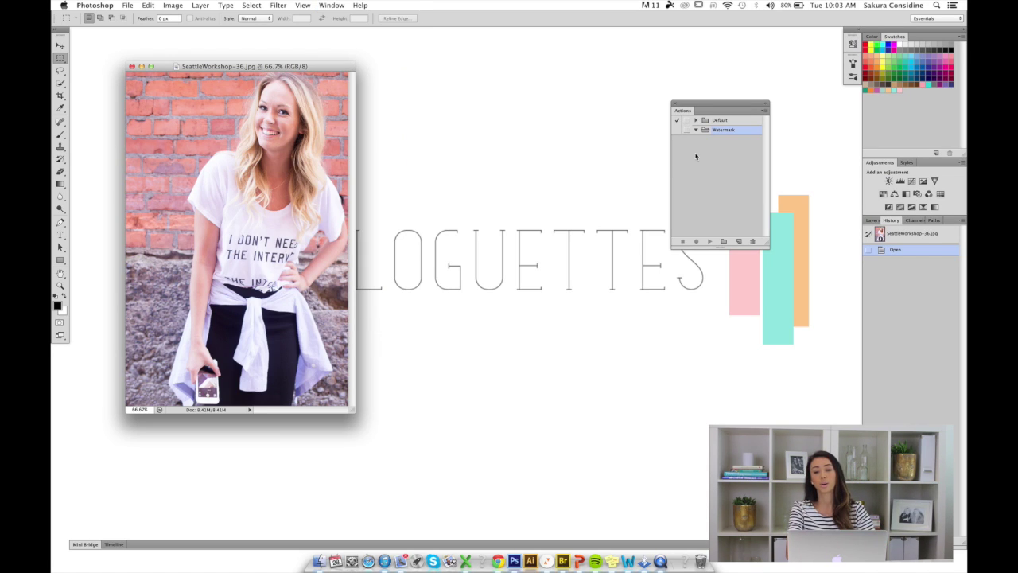
double_click(716, 131)
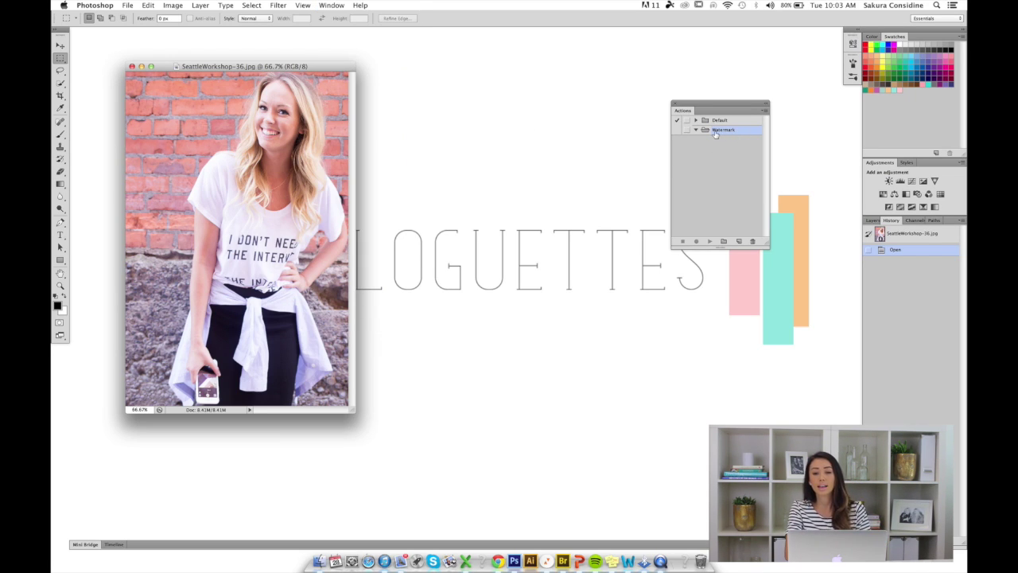
click(739, 242)
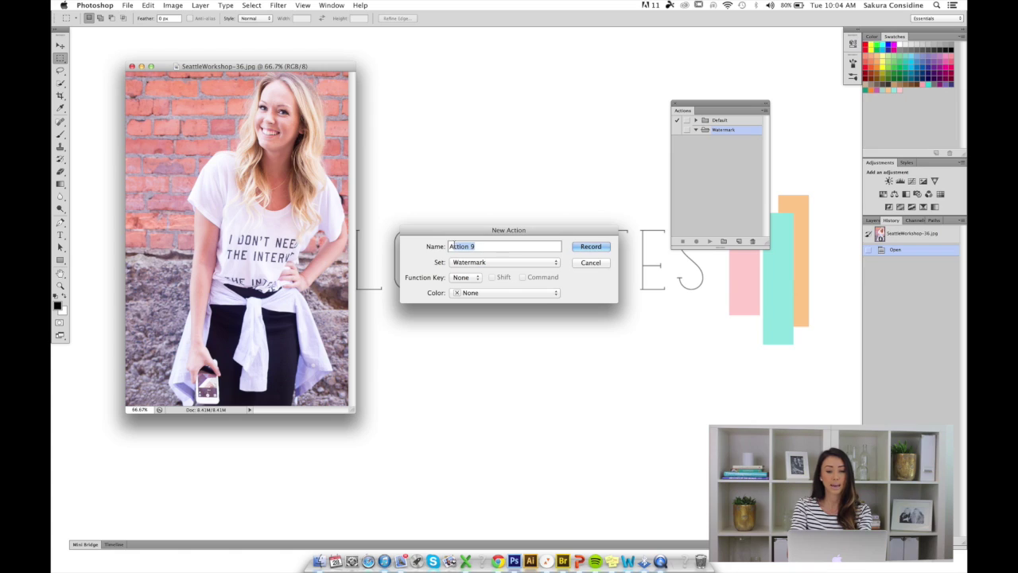
Step: Name the new action 'Bloguettes Watermark' and start recording it
text(Blogu)
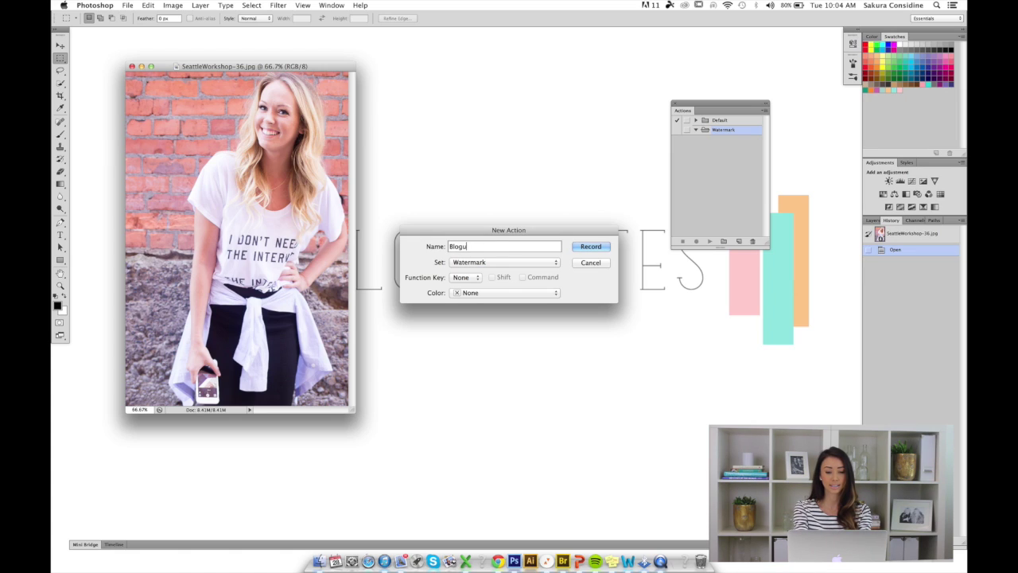
text(ettes Watermark)
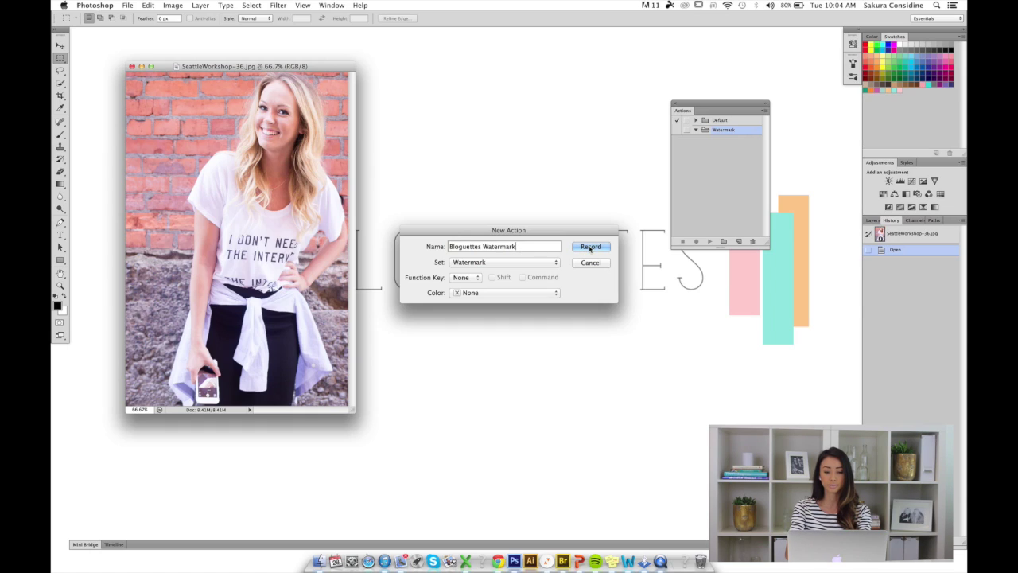
click(590, 247)
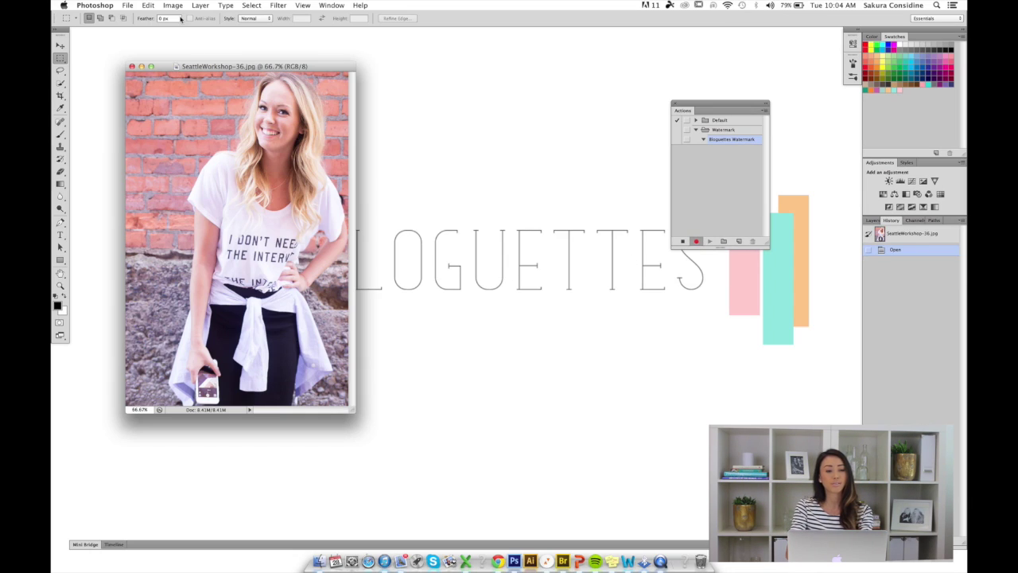
Step: Place Bloguettes Watermark Logo.png onto the photo
click(130, 6)
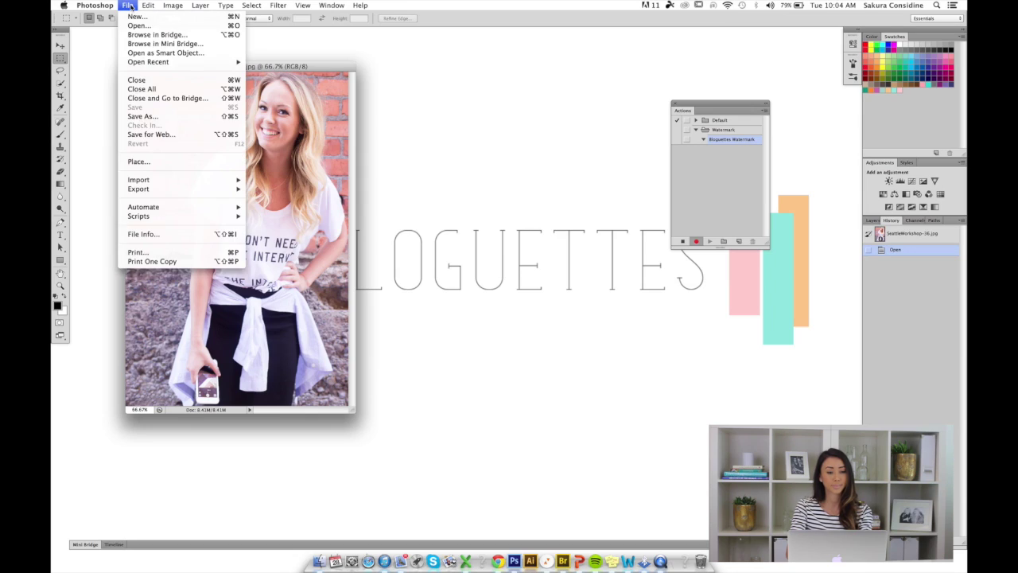
click(163, 164)
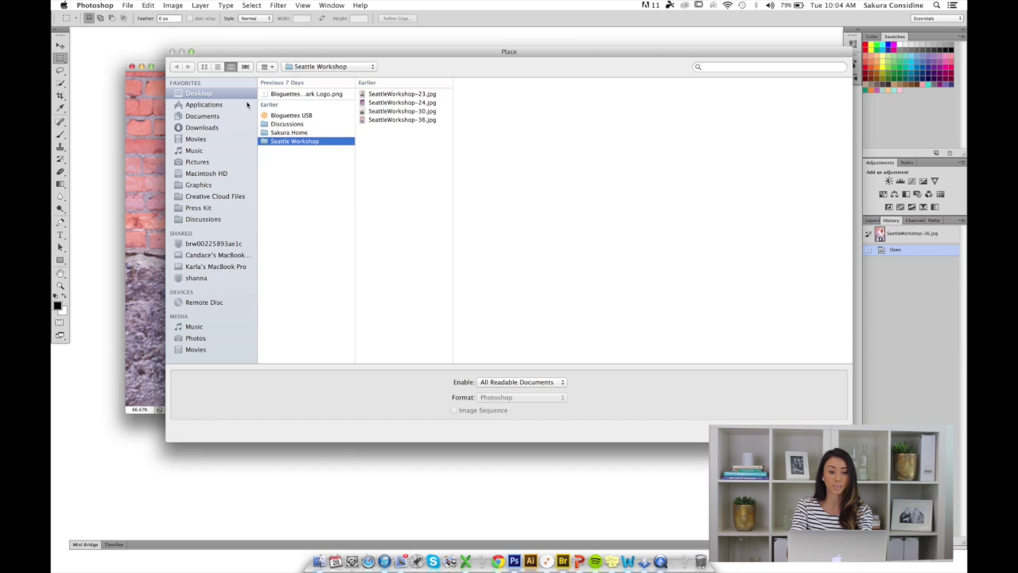
click(313, 95)
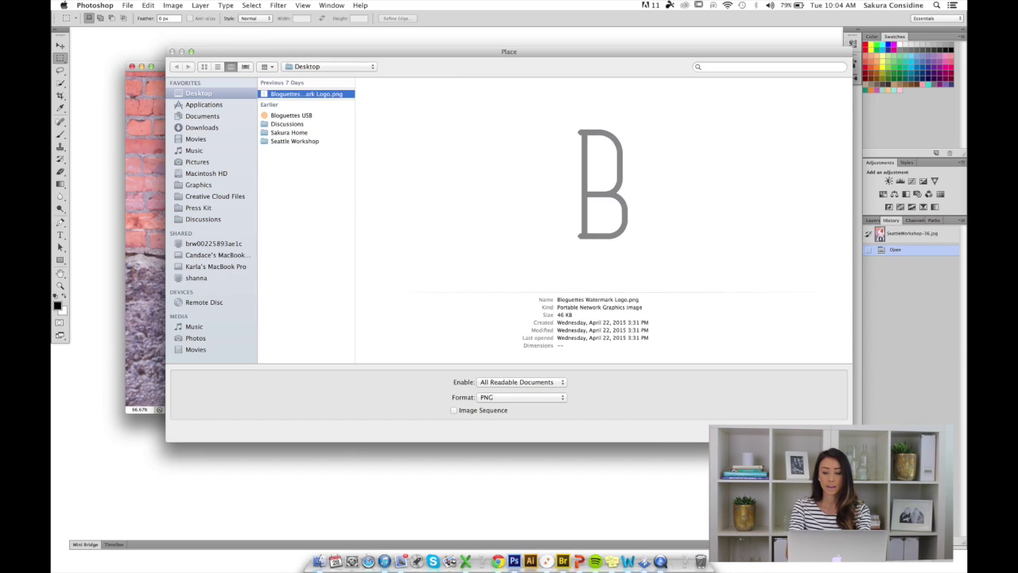
key(Return)
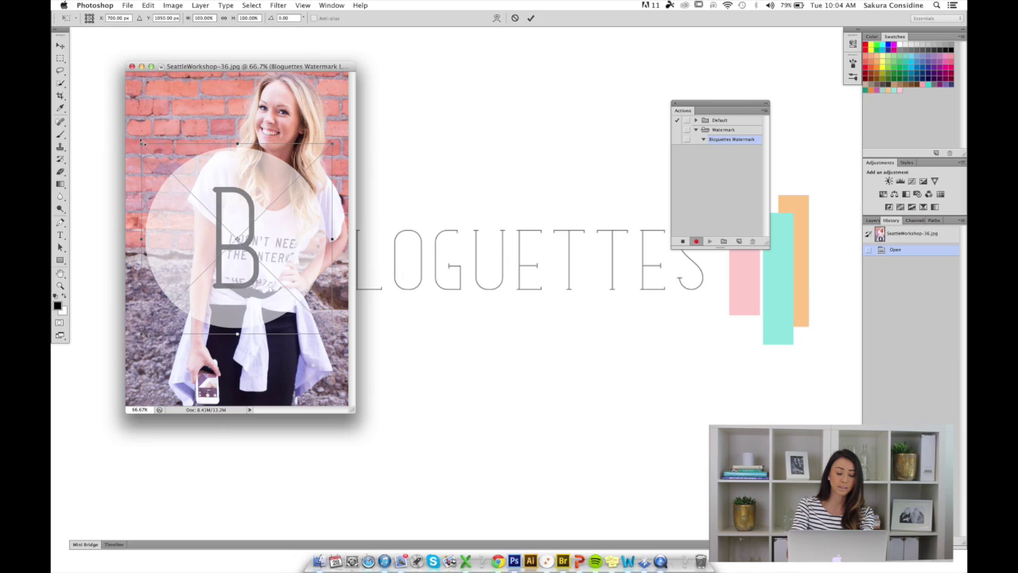
Step: Shrink the logo, move it into the bottom-right corner, and commit the placement
drag(143, 143, 335, 391)
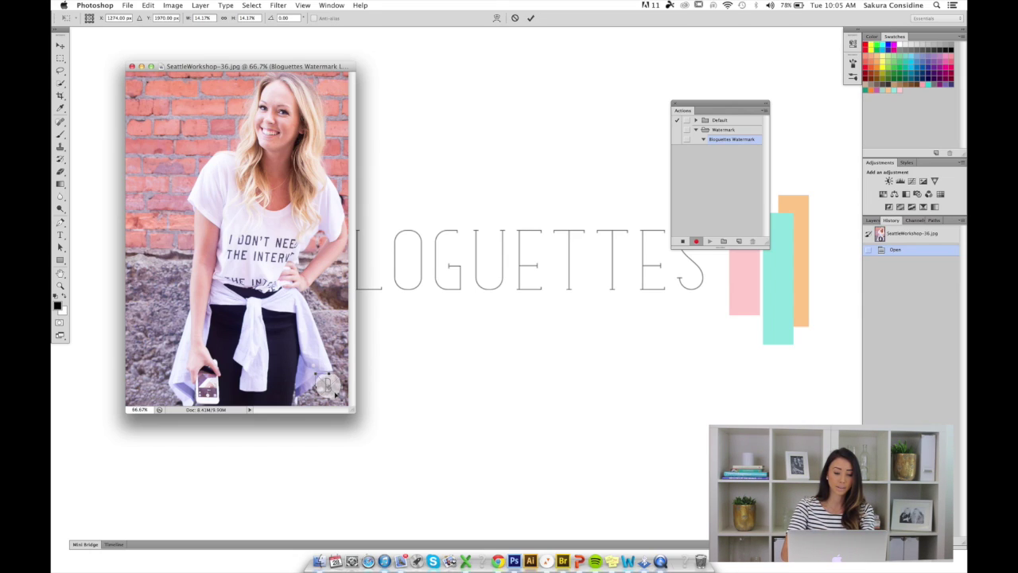
drag(334, 392, 335, 393)
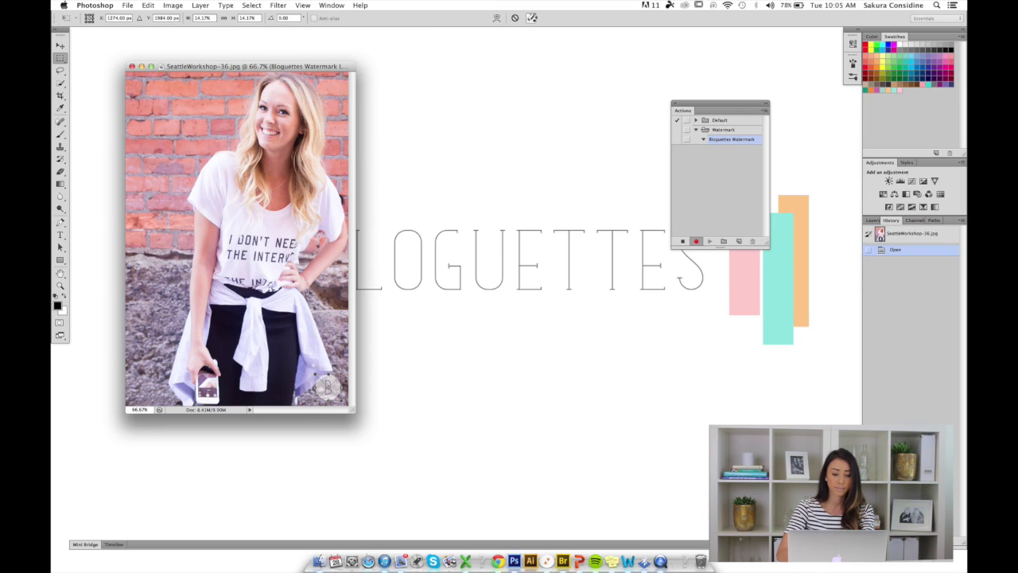
click(531, 18)
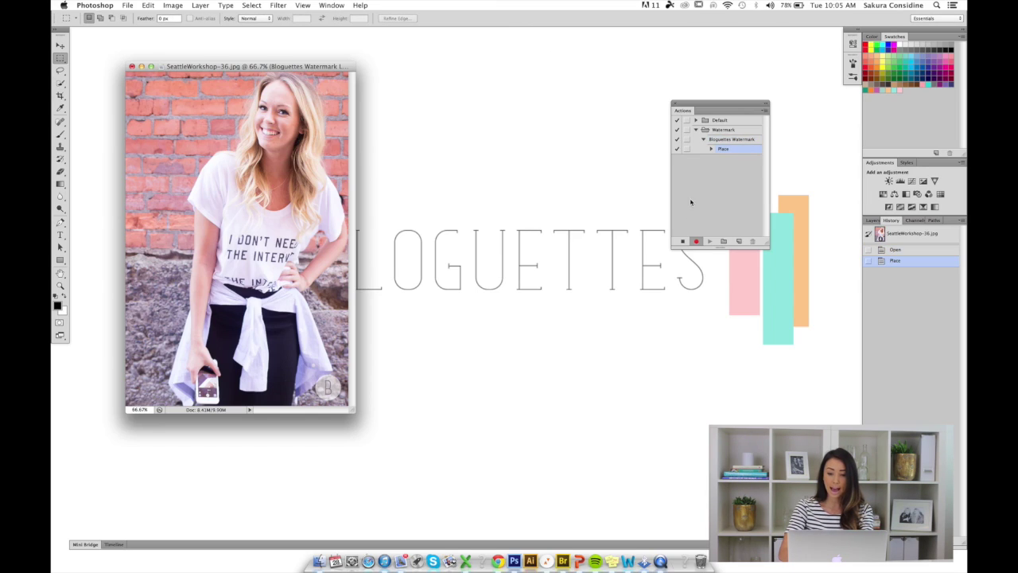
Step: Stop recording the Bloguettes Watermark action
click(682, 241)
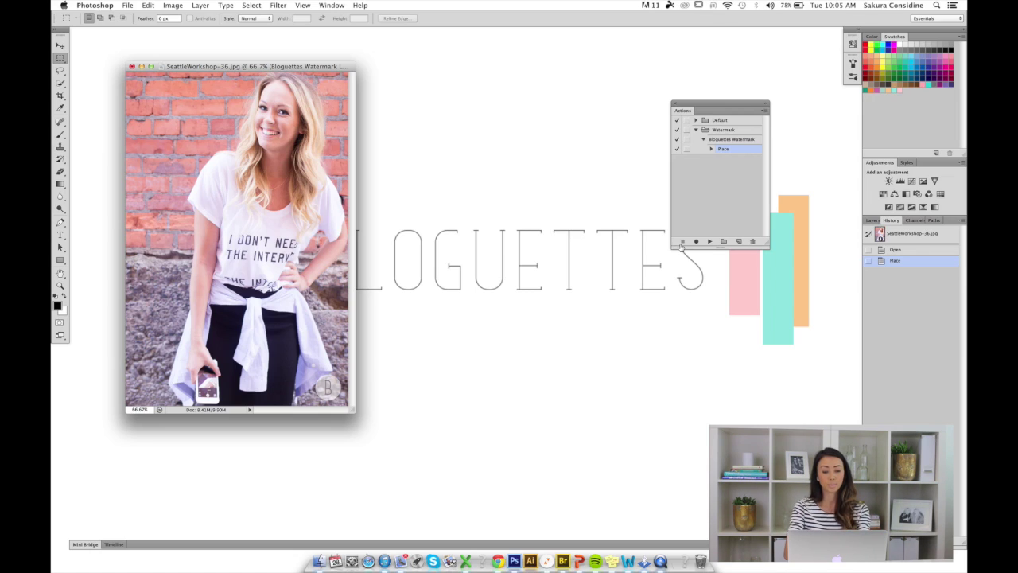
Step: Open Image Processor and set Seattle Workshop as the source folder
click(127, 6)
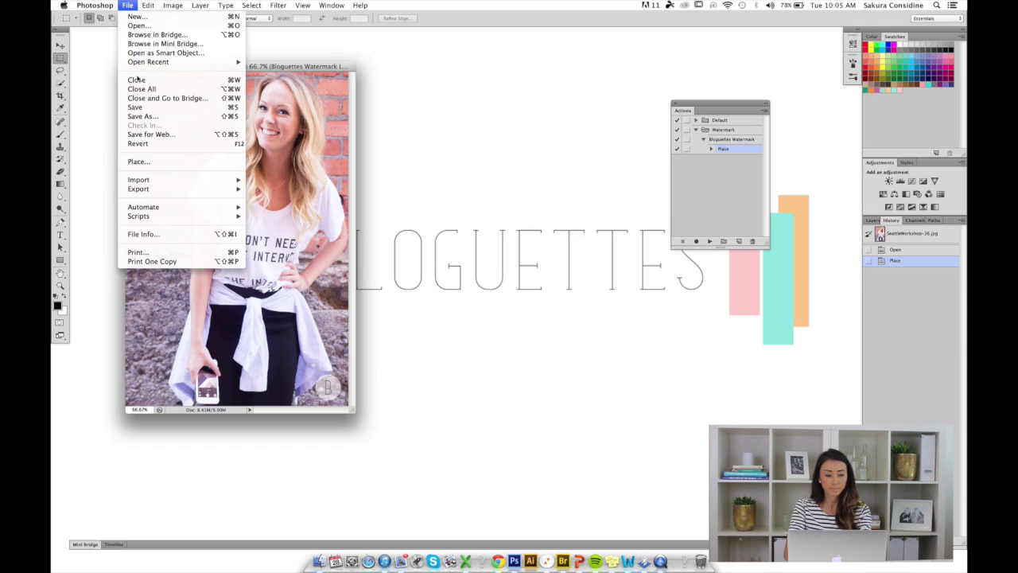
mouse_move(146, 217)
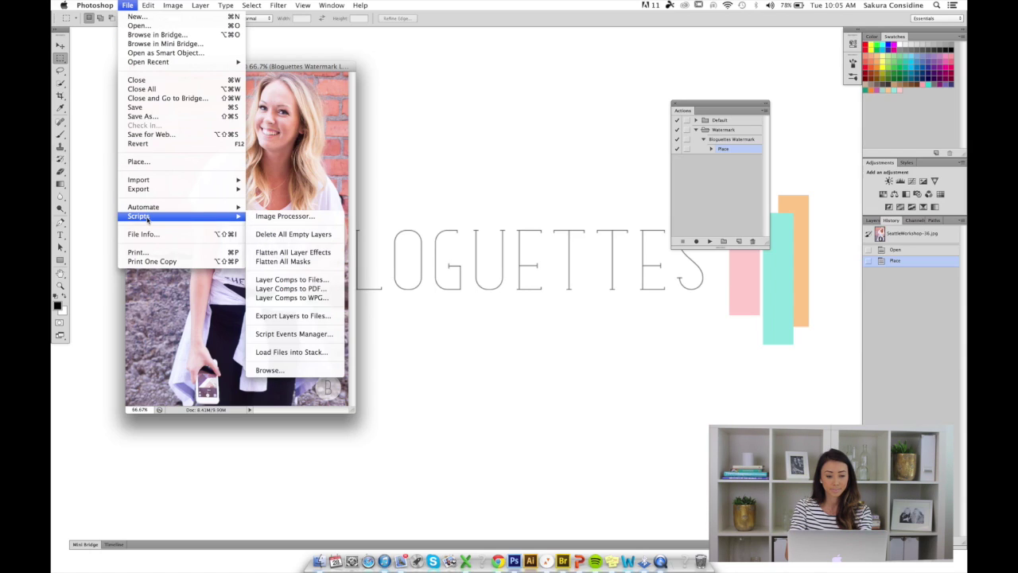
click(266, 217)
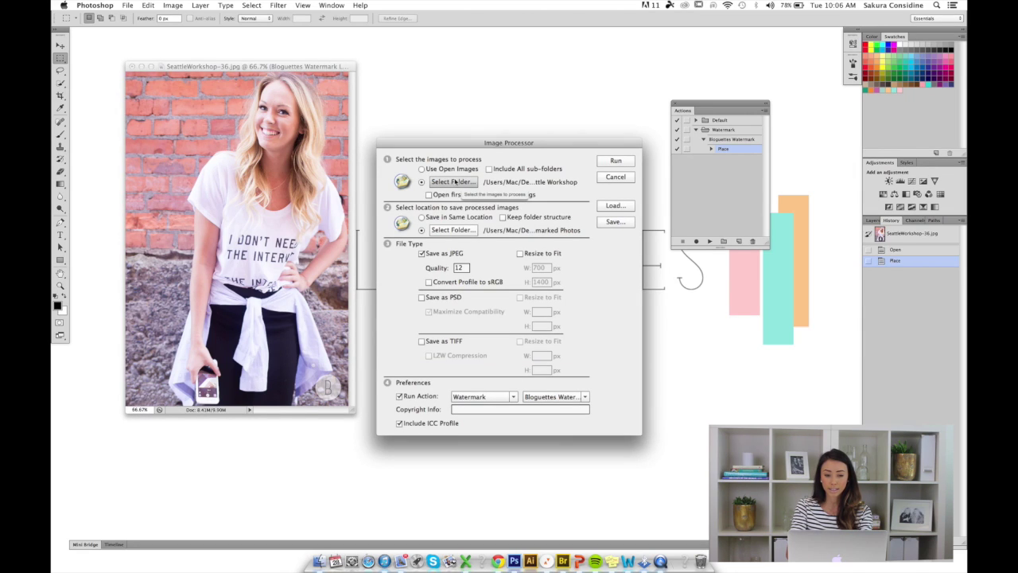
click(453, 182)
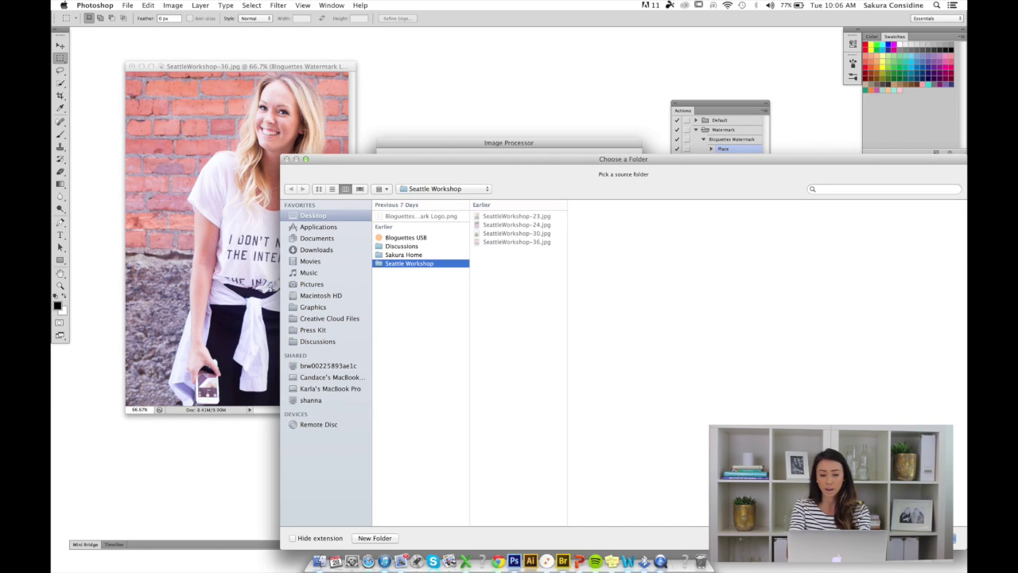
click(935, 537)
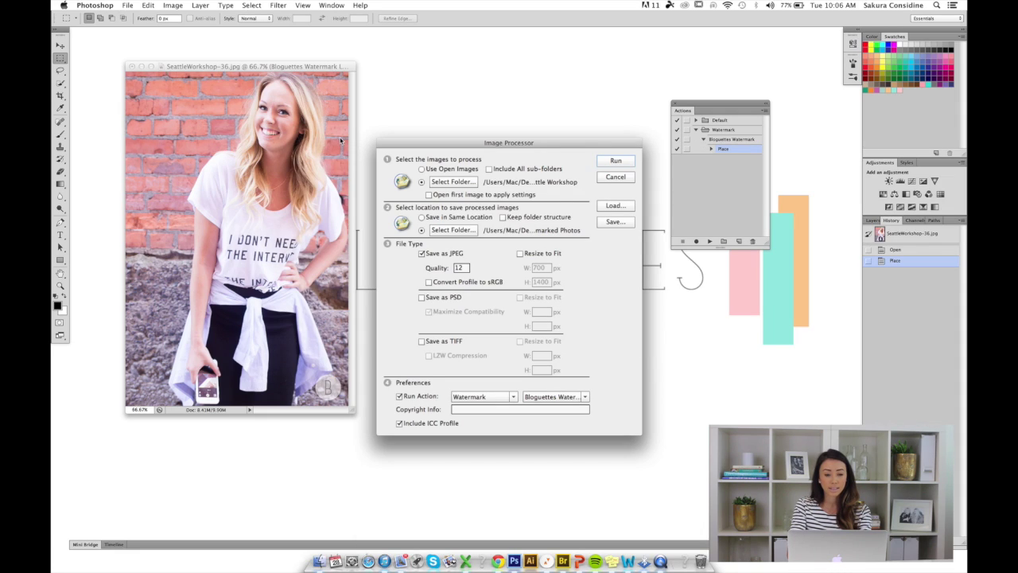
Step: Create a 'Watermarked Photos' folder and make it the Image Processor save location
click(461, 231)
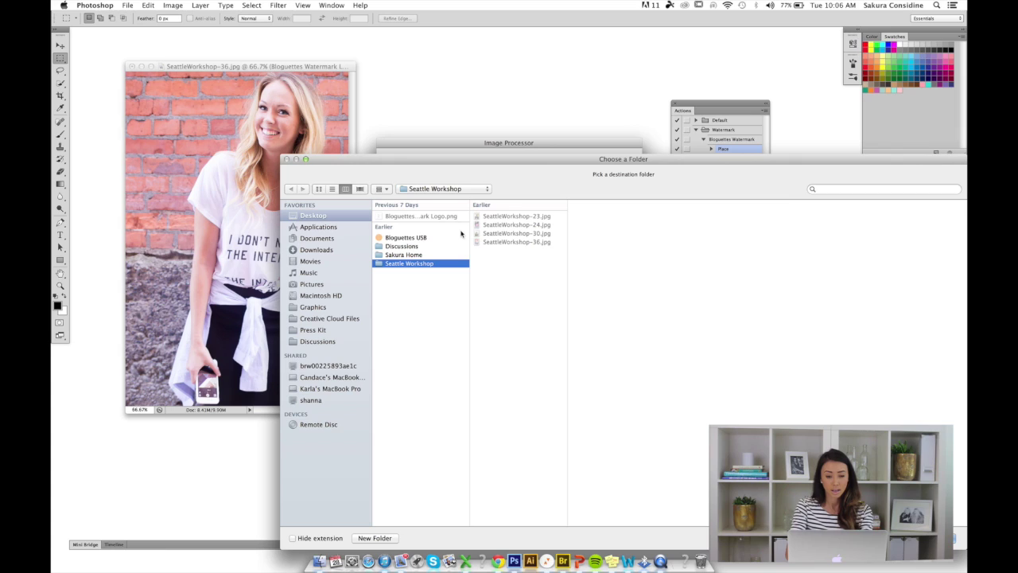
click(375, 539)
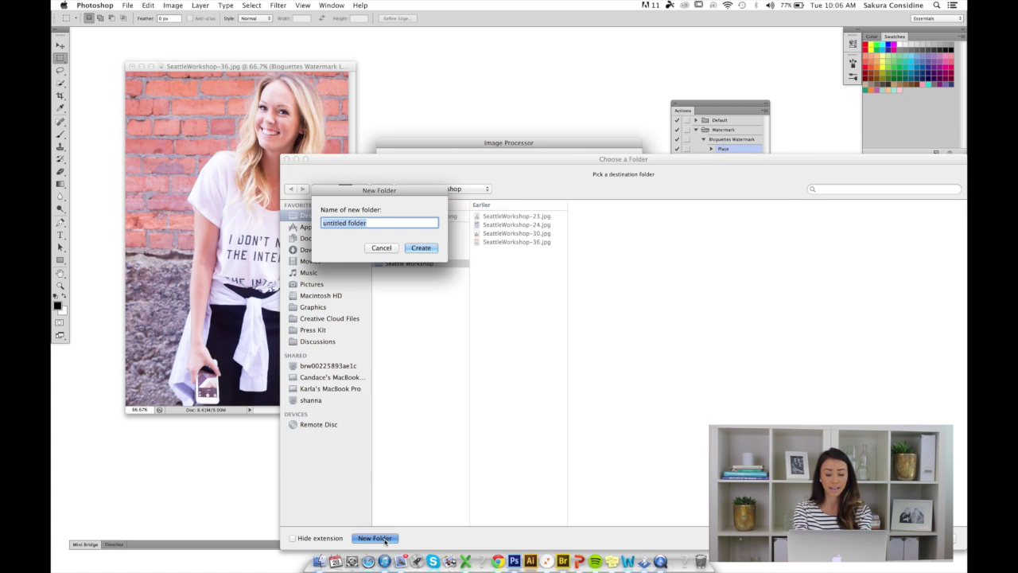
text(Watermarked)
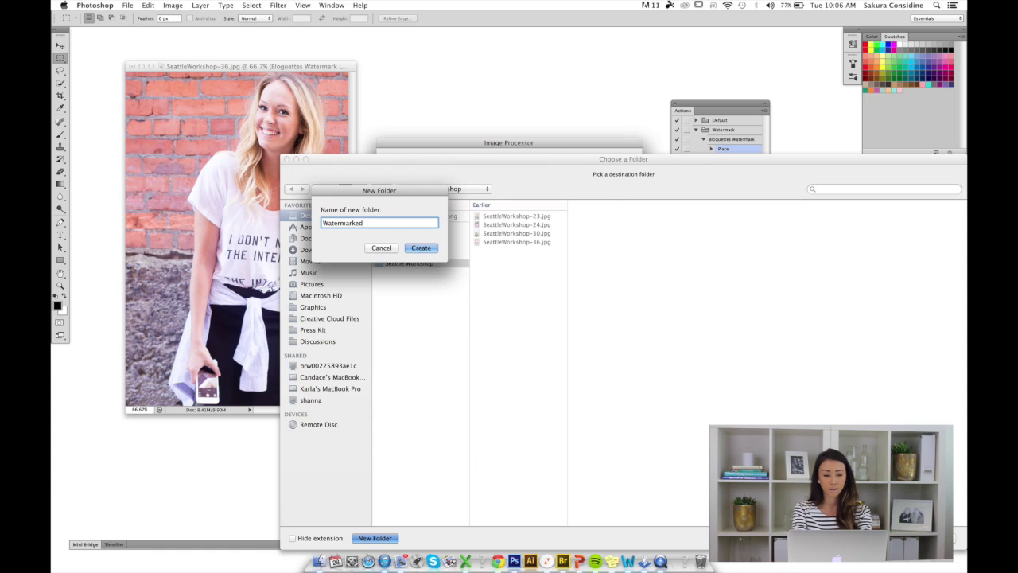
text( Photos)
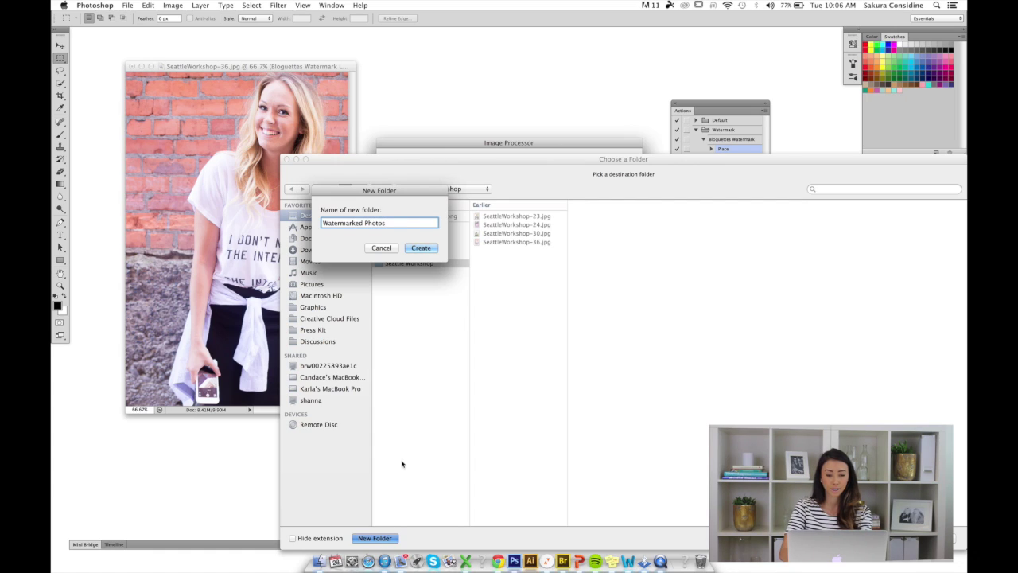
click(428, 249)
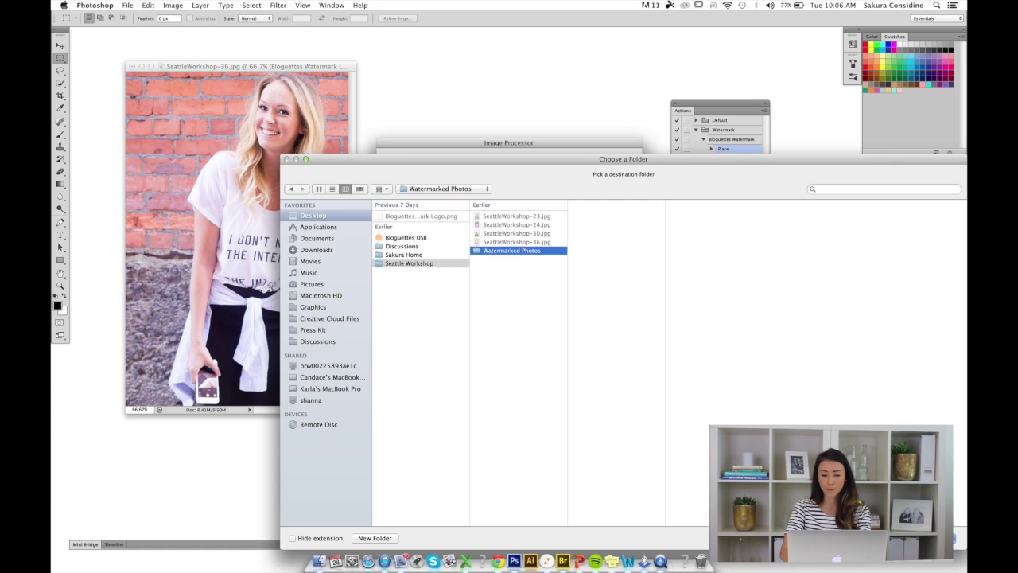
key(Return)
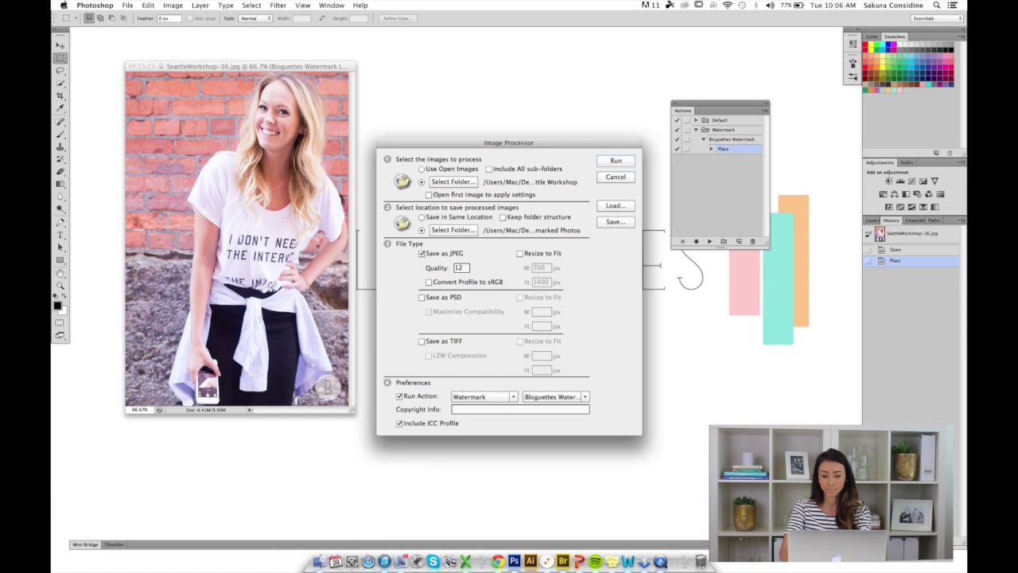
click(520, 254)
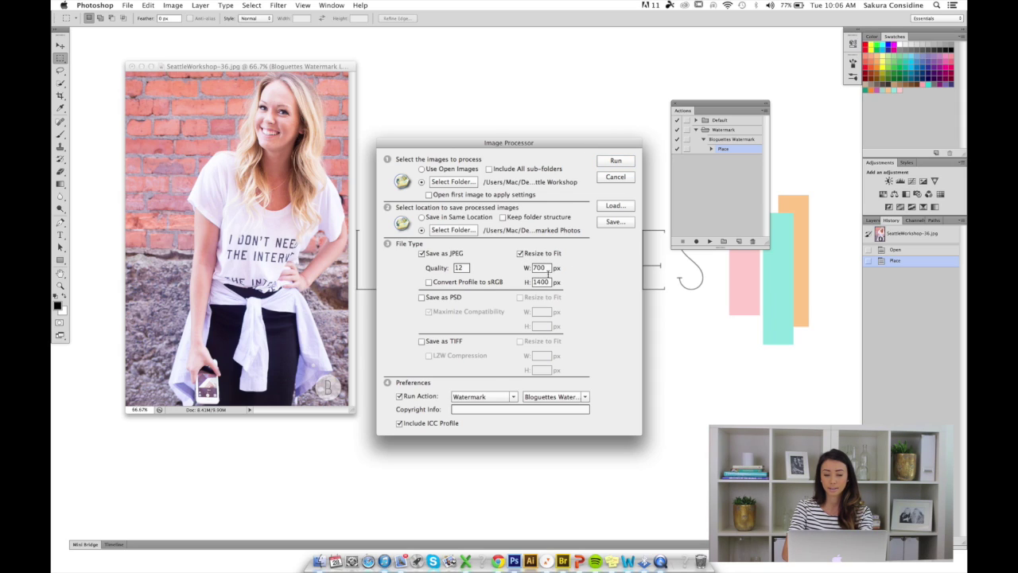
Step: Turn Resize to Fit off, keep Watermark > Bloguettes Watermark as the action, and run
click(521, 254)
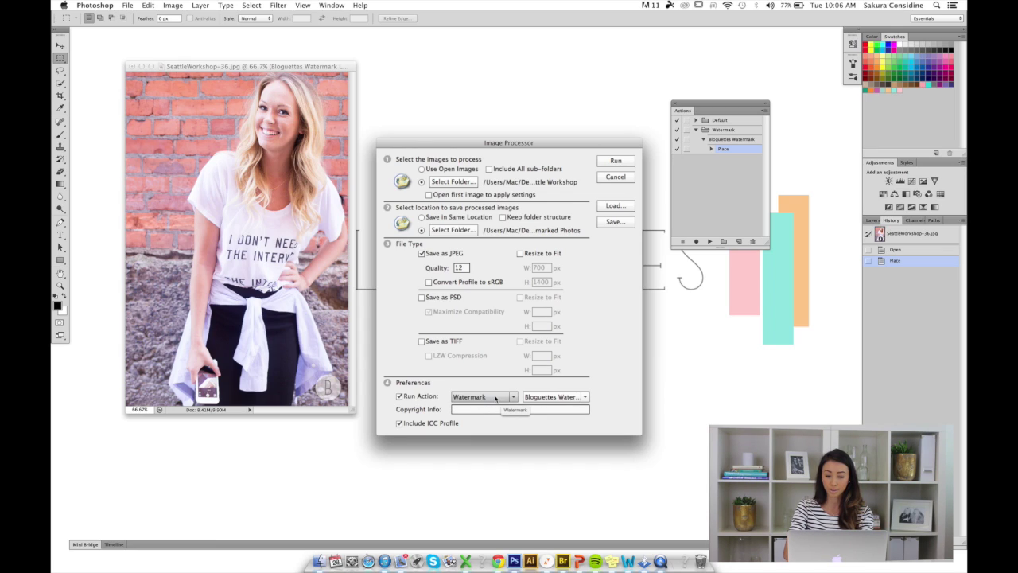
click(585, 397)
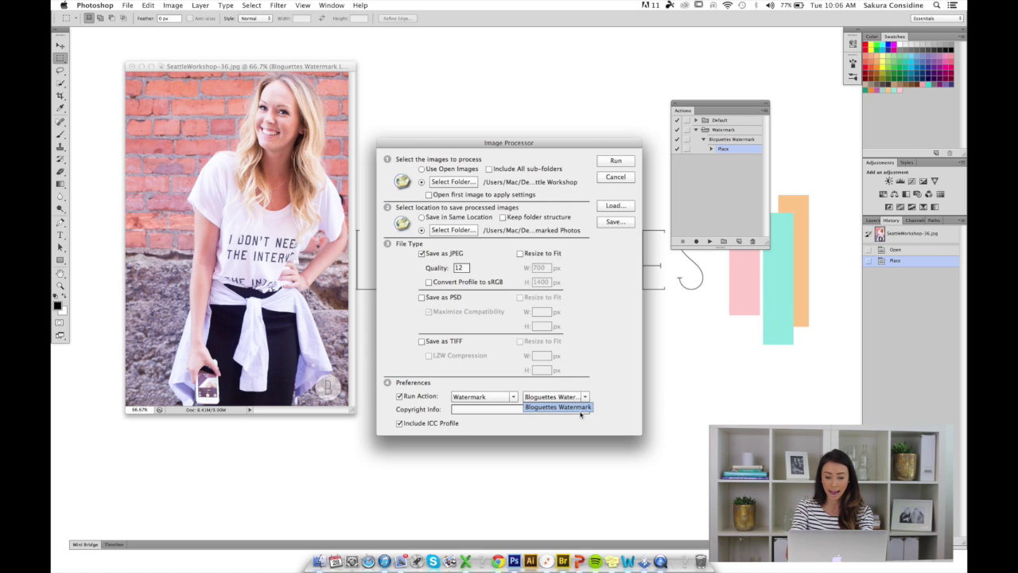
click(583, 410)
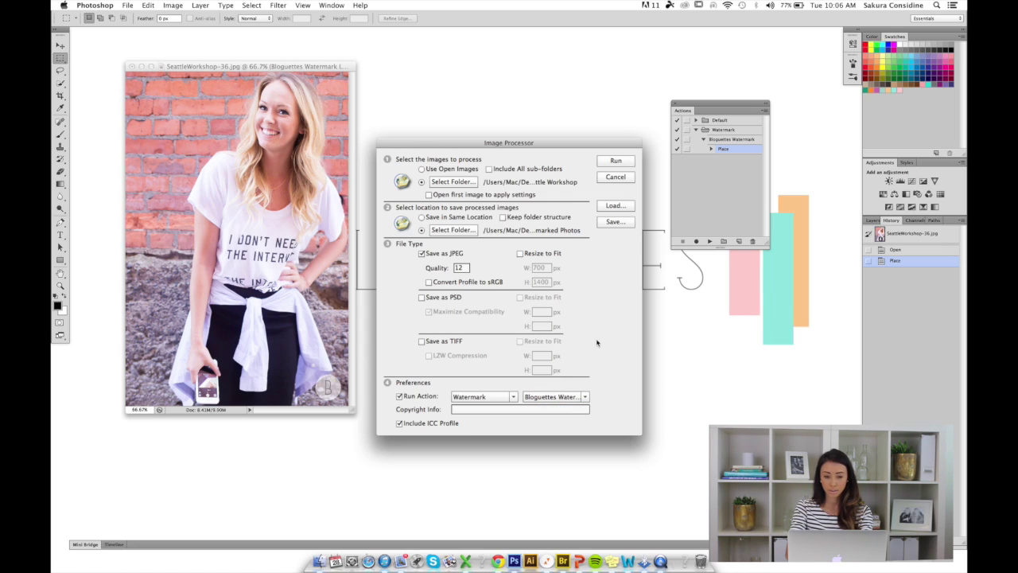
click(623, 163)
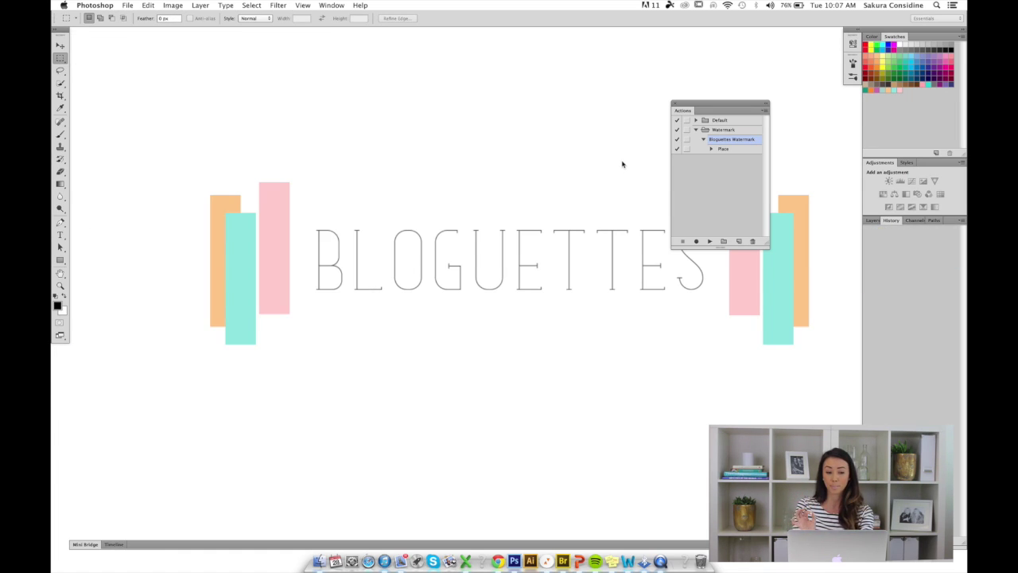
Step: Open Seattle Workshop > Watermarked Photos > JPEG in Finder and preview all four photos
key(super+h)
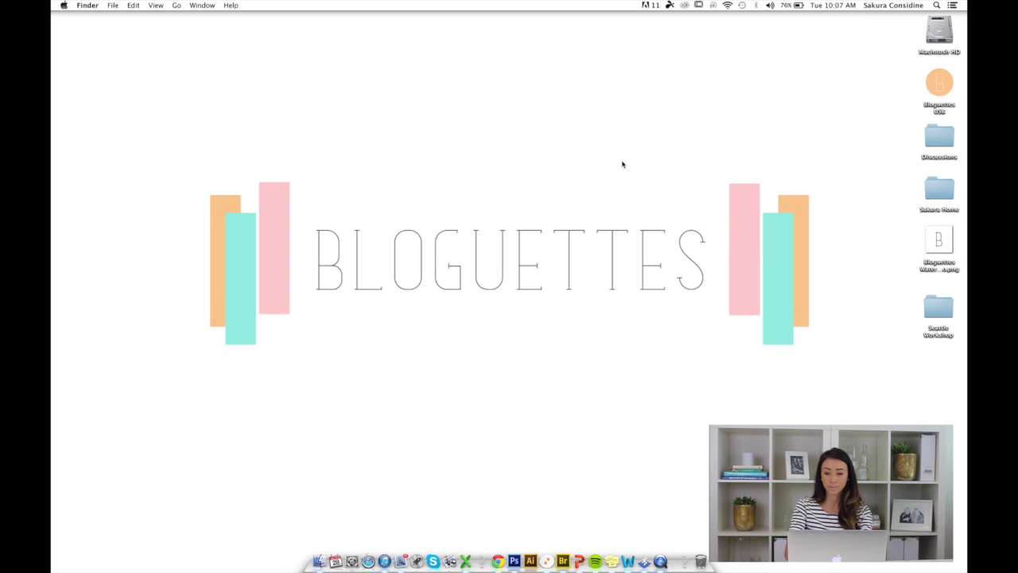
click(938, 311)
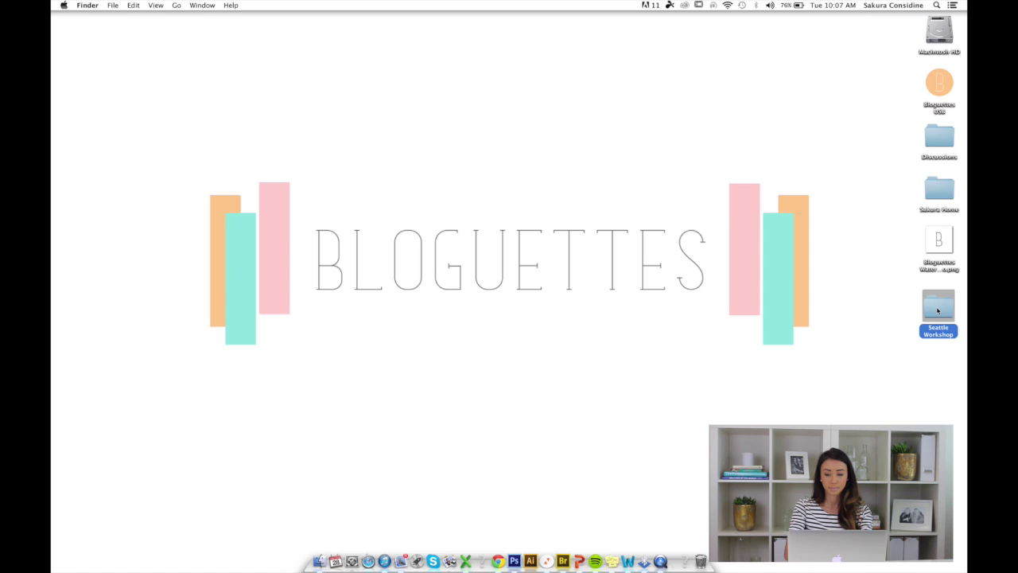
double_click(938, 311)
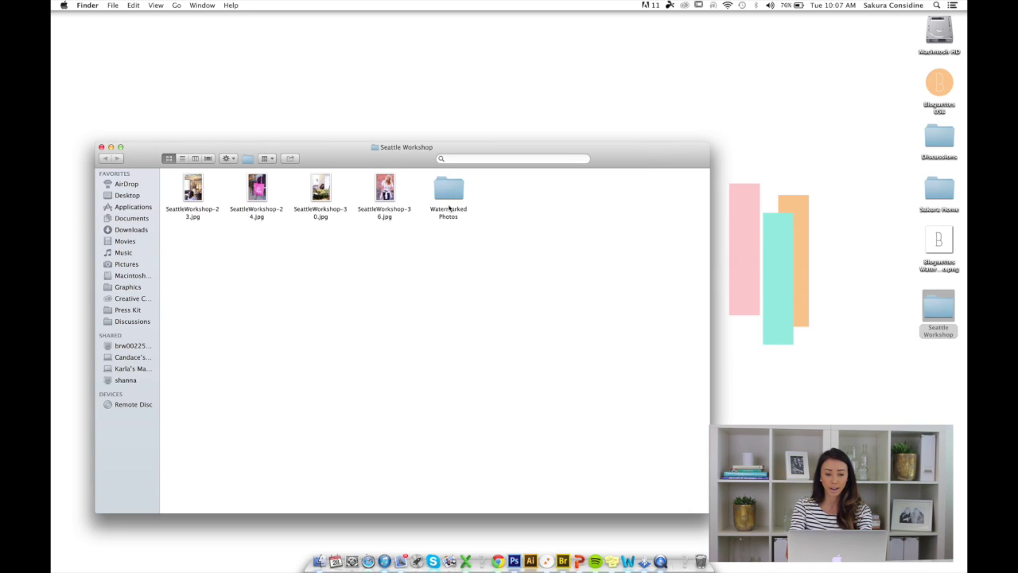
double_click(448, 193)
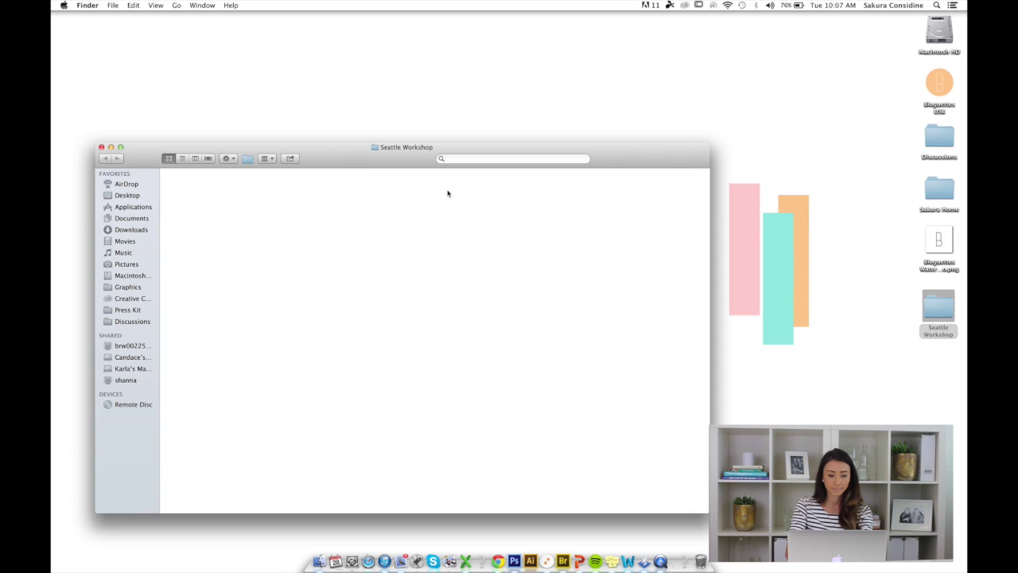
double_click(198, 188)
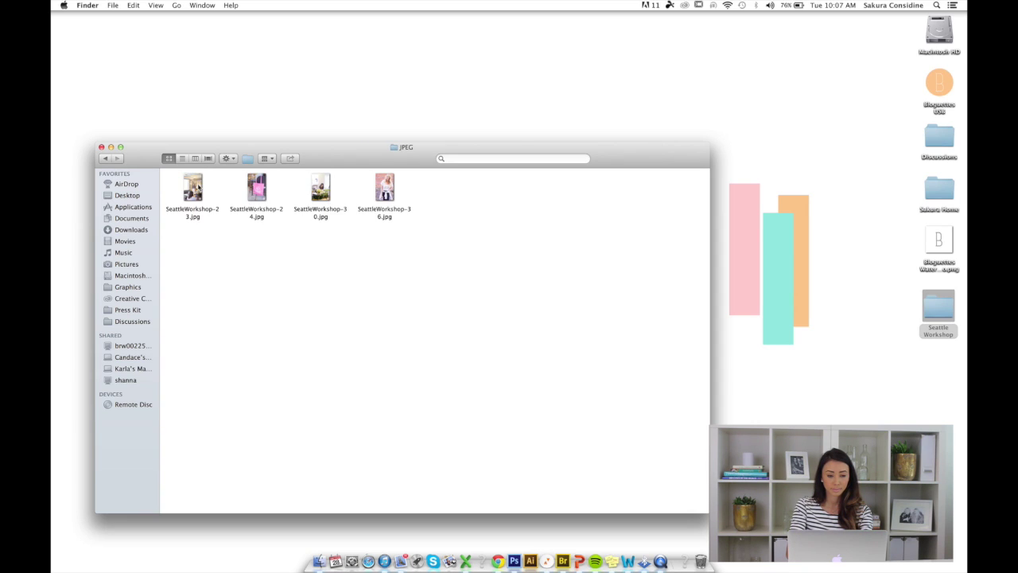
drag(183, 251, 399, 188)
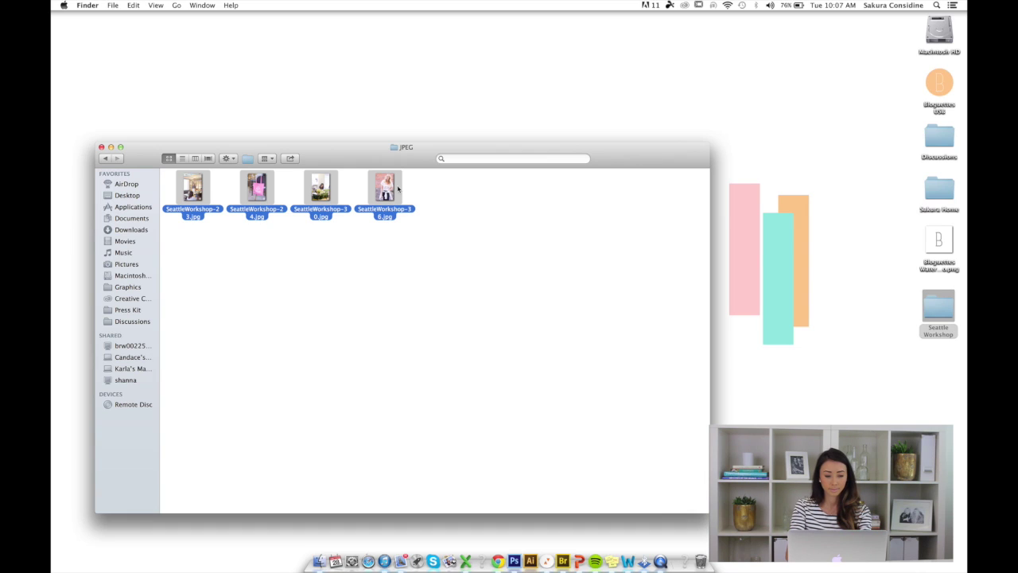
key(space)
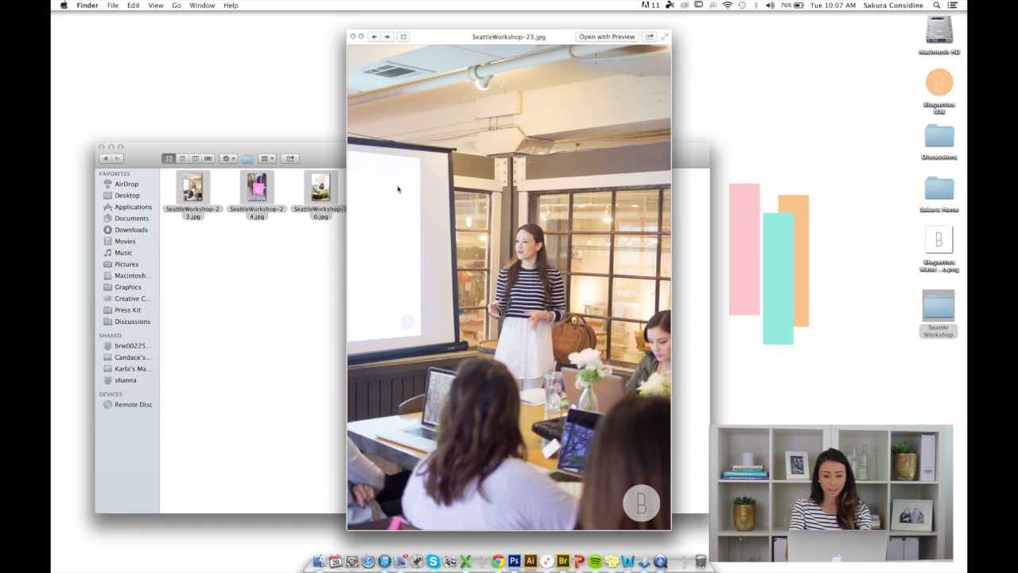
Step: Step through SeattleWorkshop-24, -36 and -30 in the preview, checking each round B watermark
key(Right)
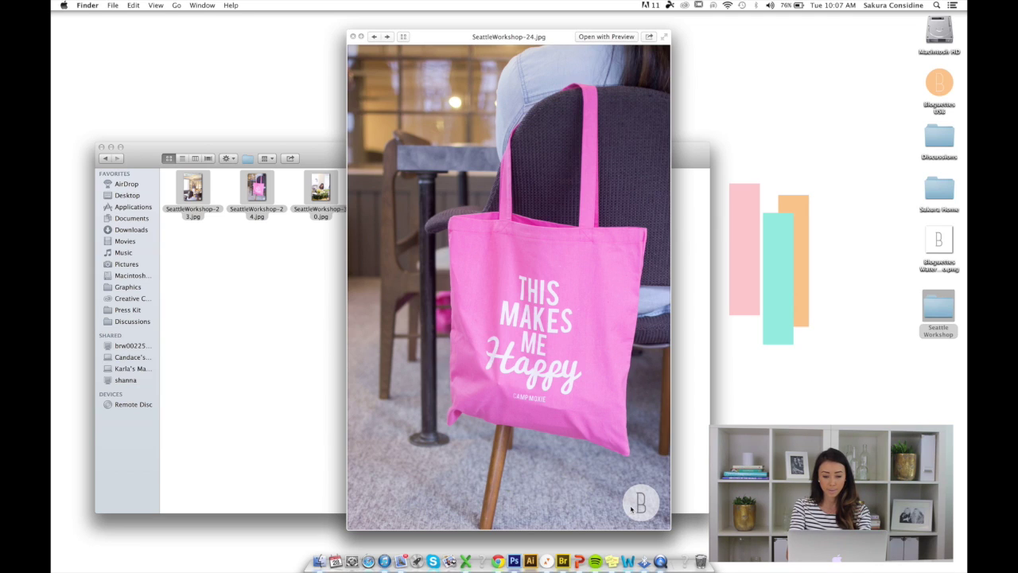
key(Right)
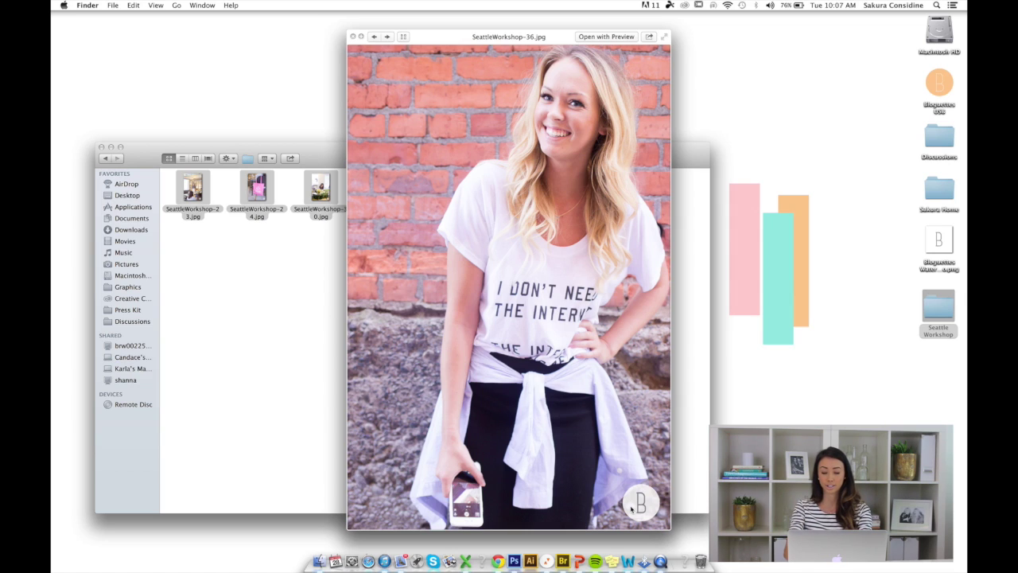
key(Right)
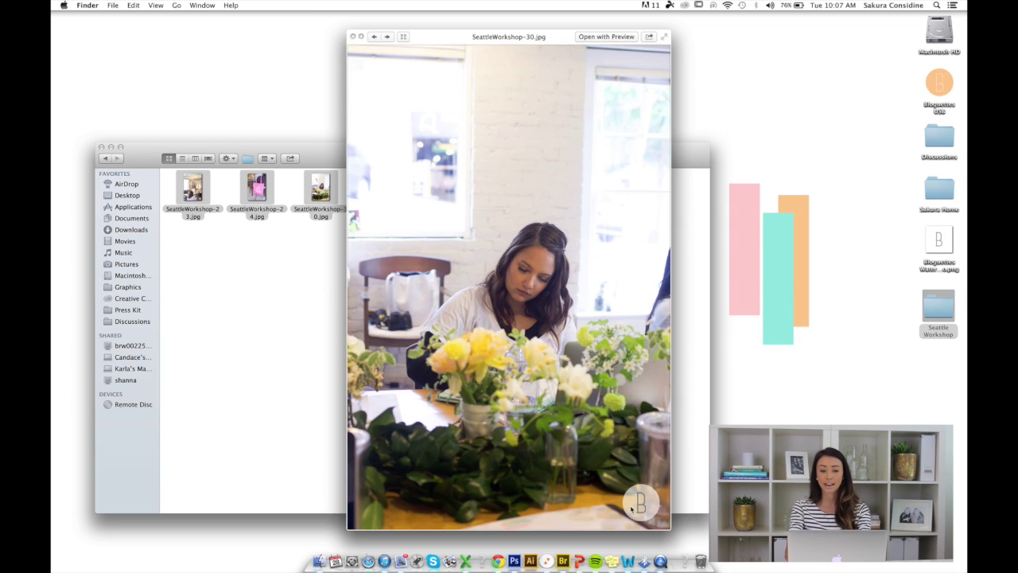
key(Left)
key(Left)
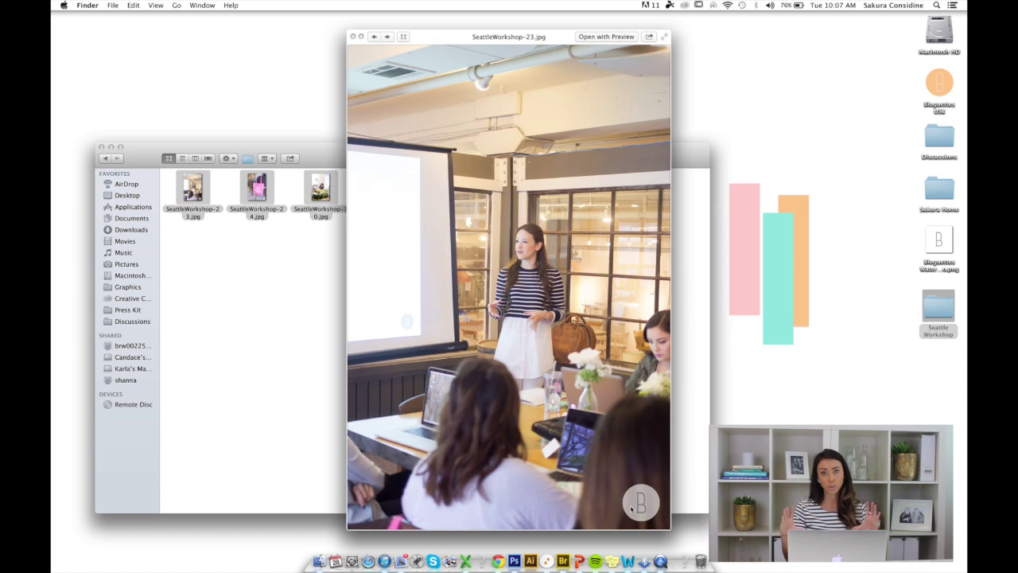